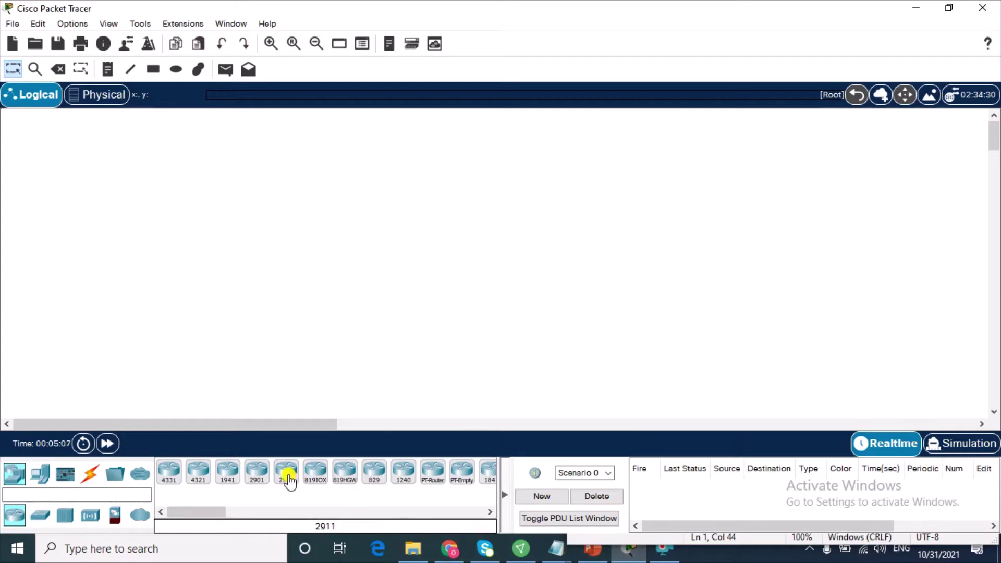
Step: Add a 2911 router to the logical workspace
{"action": "left_click_drag", "start_coordinate": [286, 478], "coordinate": [401, 219]}
{"action": "left_click", "coordinate": [401, 219]}
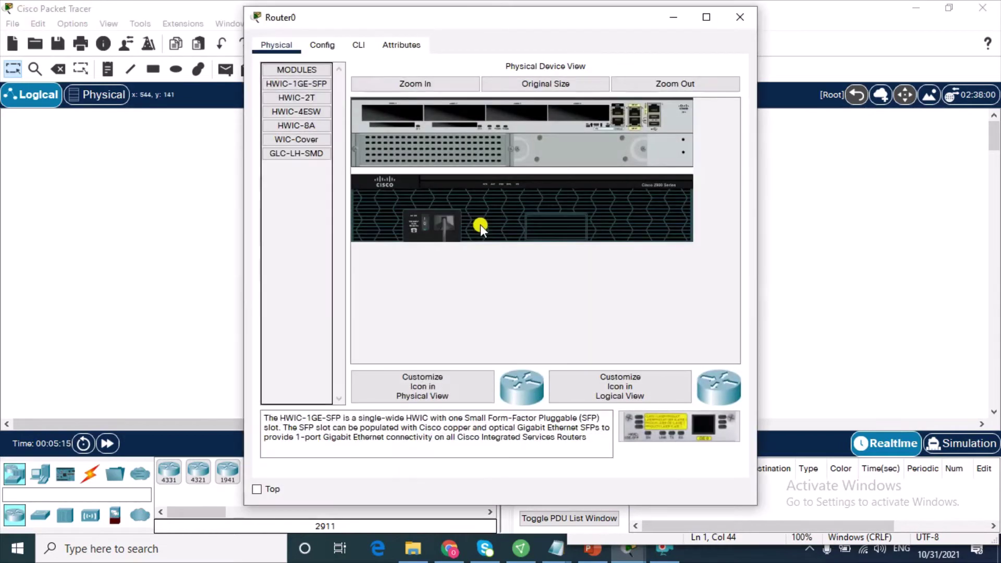
{"action": "left_click", "coordinate": [739, 19]}
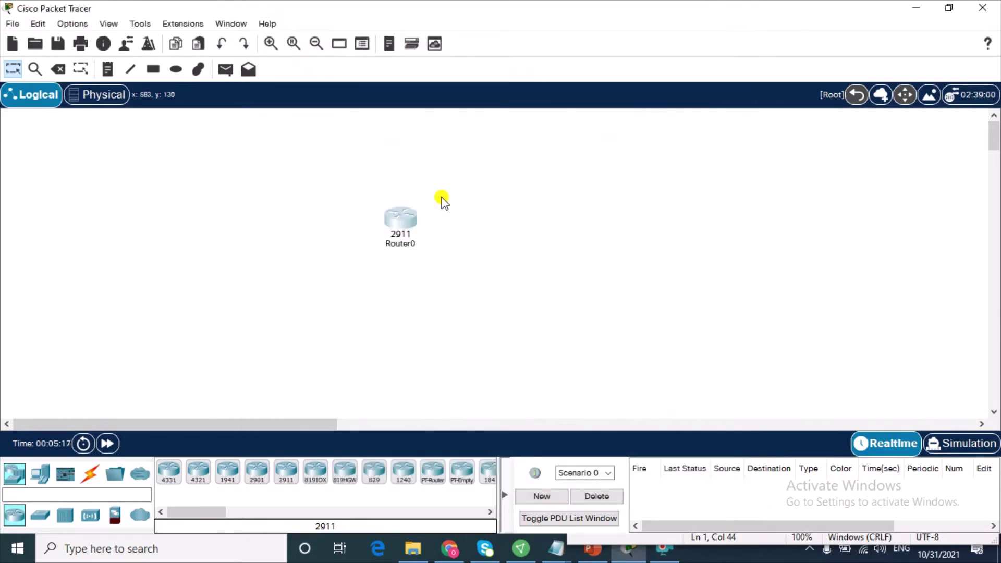
Step: Open the router's physical device view, zoom in on it and switch off its power
{"action": "left_click", "coordinate": [409, 218]}
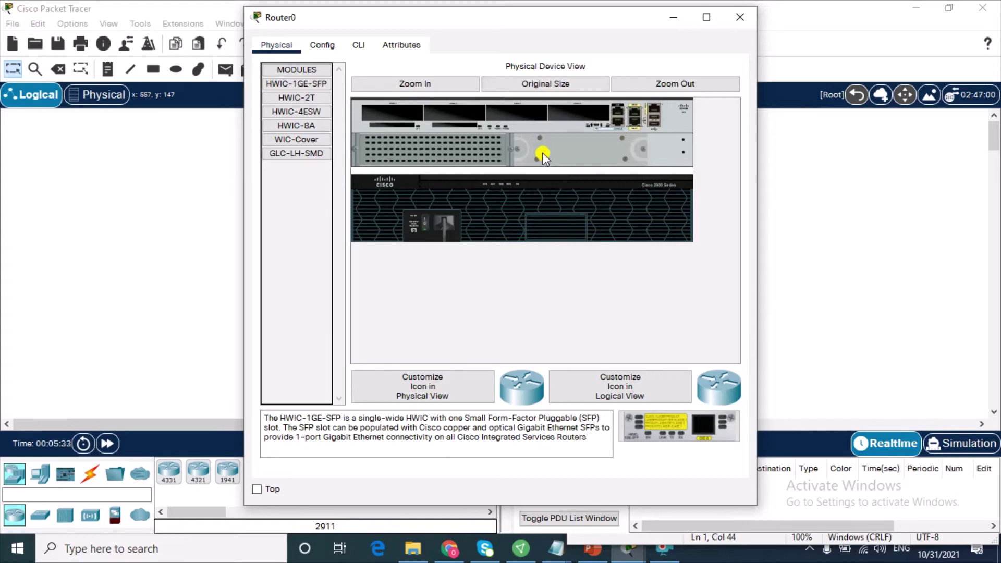
{"action": "left_click", "coordinate": [417, 86]}
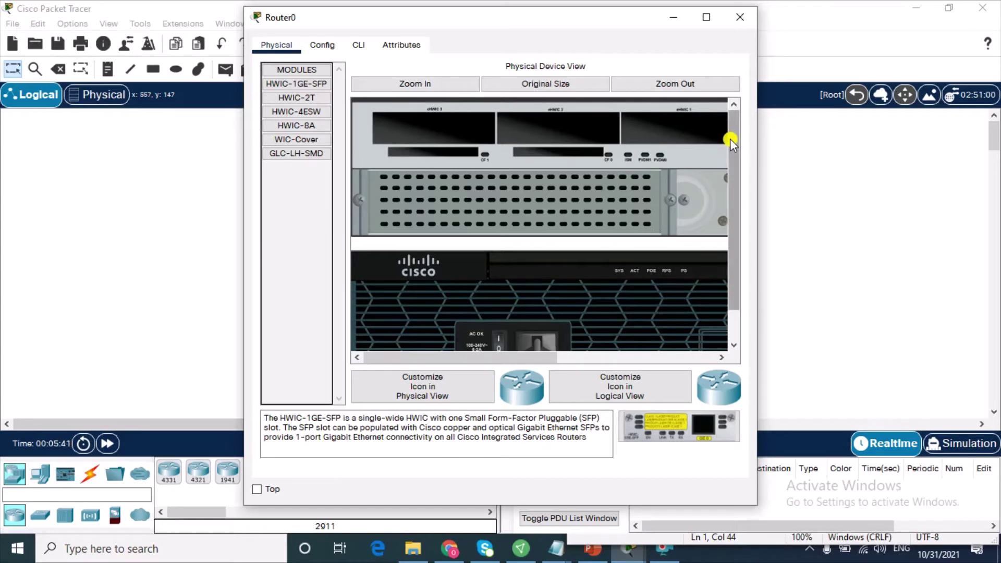
{"action": "left_click_drag", "start_coordinate": [731, 139], "coordinate": [743, 211]}
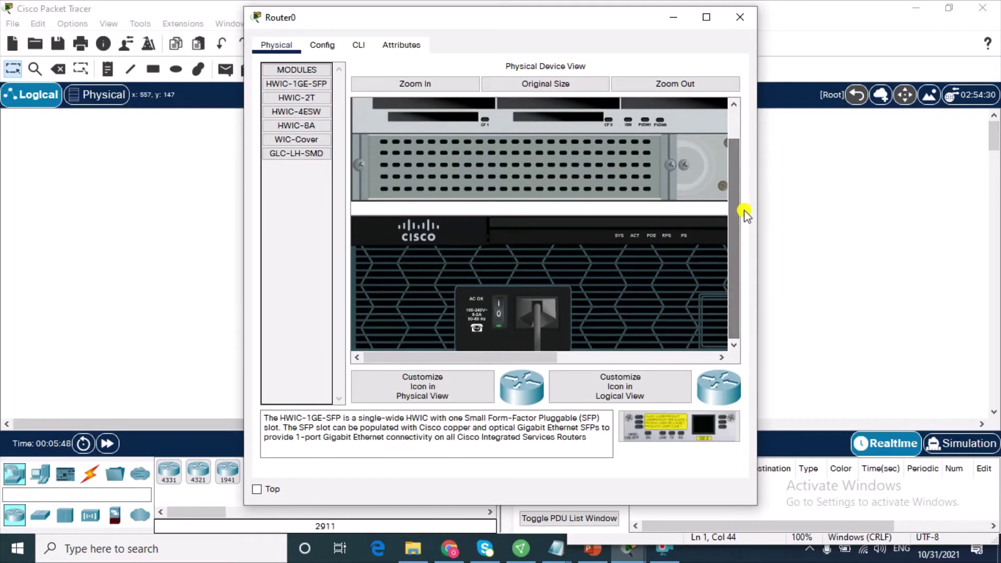
{"action": "left_click", "coordinate": [498, 324]}
{"action": "left_click", "coordinate": [498, 324]}
Step: Install the HWIC-4ESW, HWIC-2T and HWIC-1GE-SFP modules in separate empty slots of the router and switch its power back on
{"action": "left_click", "coordinate": [315, 85]}
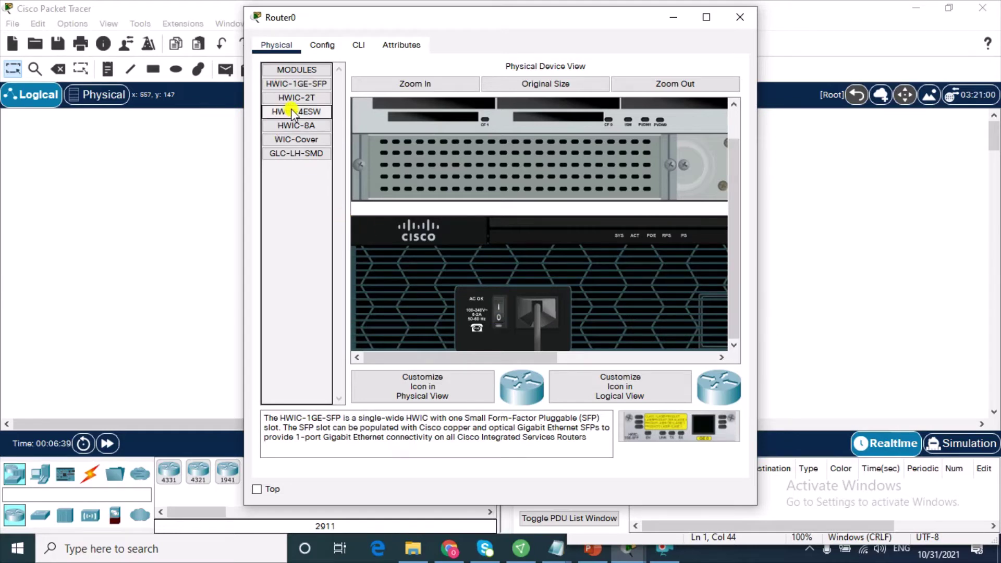
{"action": "left_click_drag", "start_coordinate": [292, 113], "coordinate": [418, 76]}
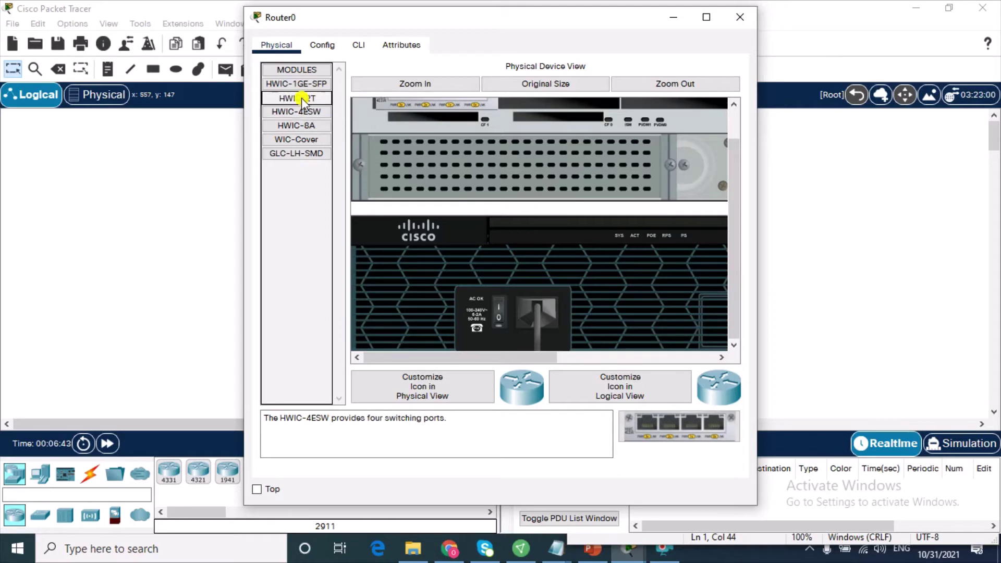
{"action": "left_click_drag", "start_coordinate": [299, 98], "coordinate": [554, 102]}
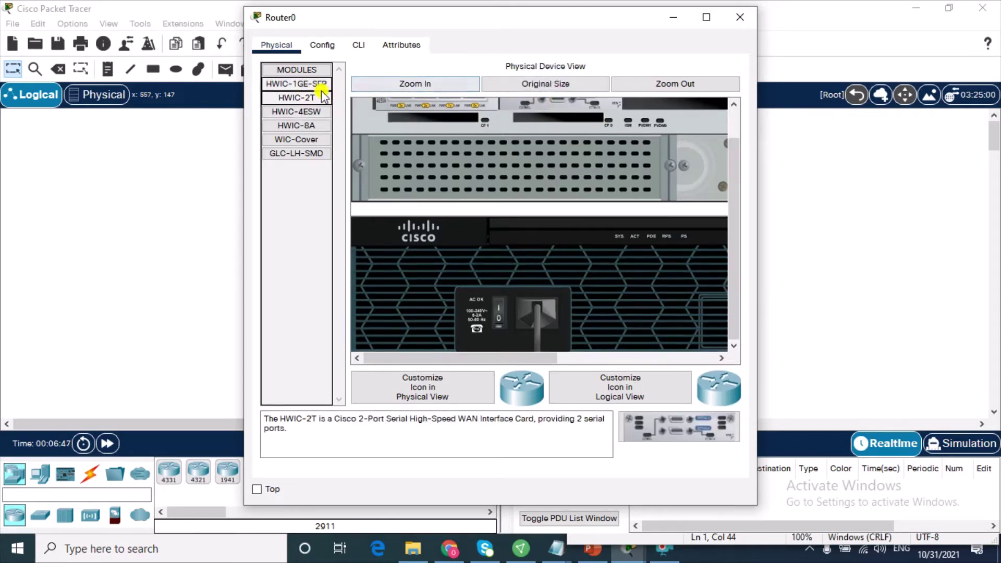
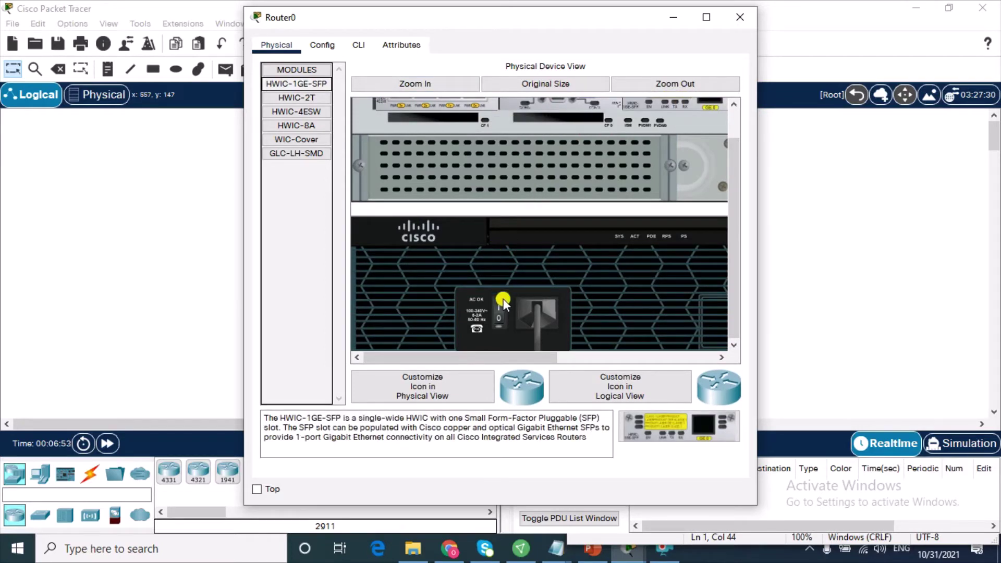
{"action": "left_click", "coordinate": [495, 324]}
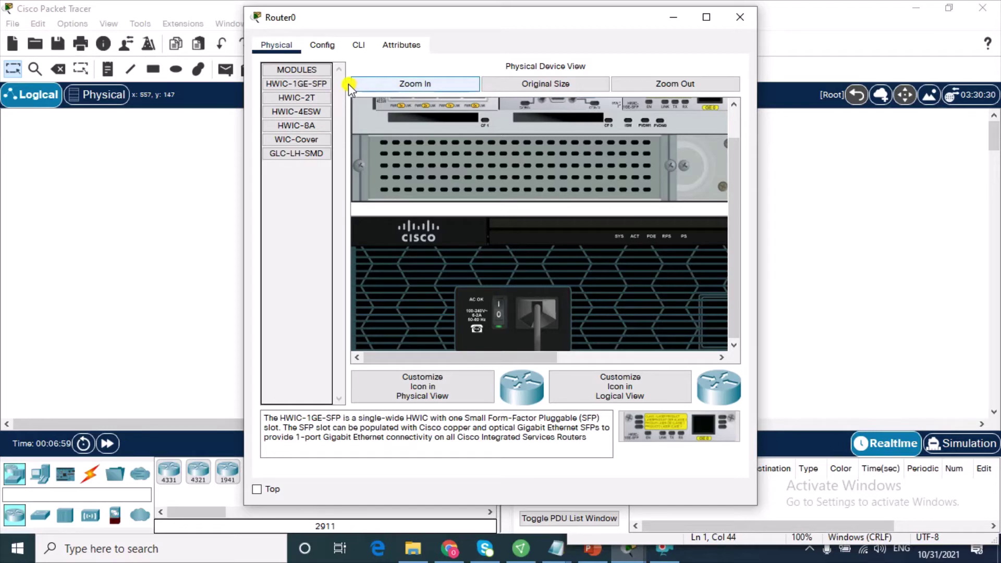
{"action": "left_click", "coordinate": [303, 70]}
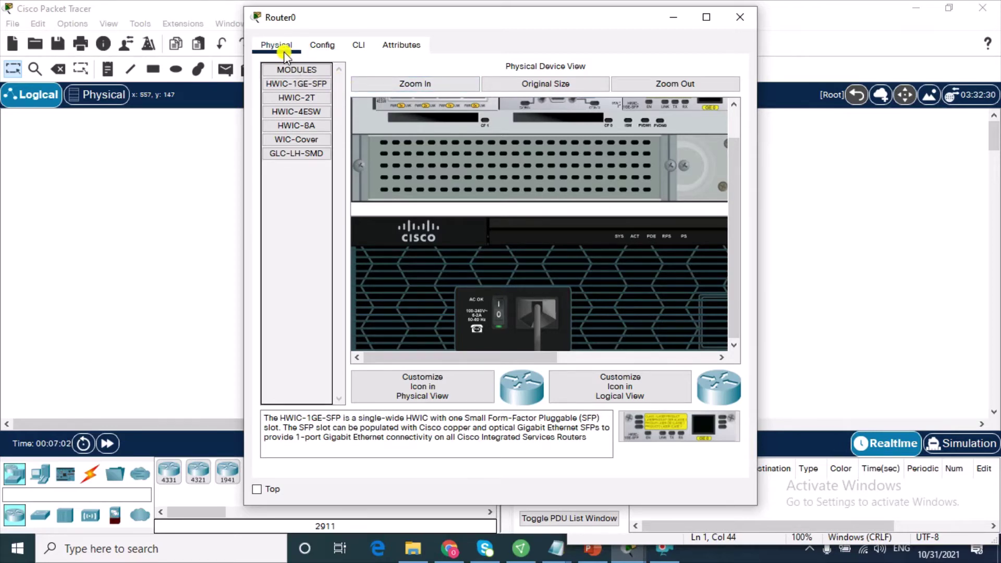
Step: Open the router's command line and decline the initial configuration dialog to reach the user EXEC prompt
{"action": "left_click", "coordinate": [359, 47]}
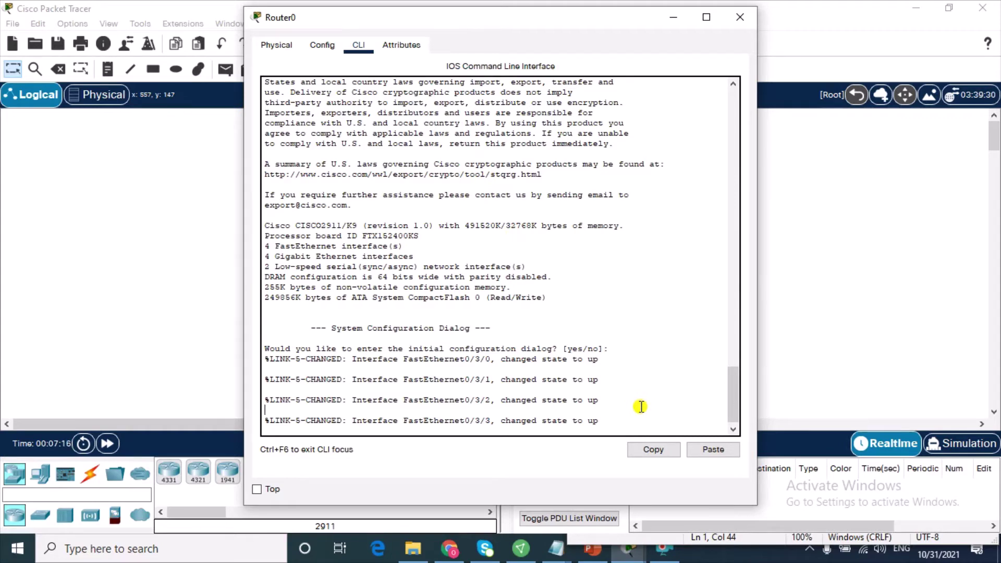
{"action": "key", "text": "Return"}
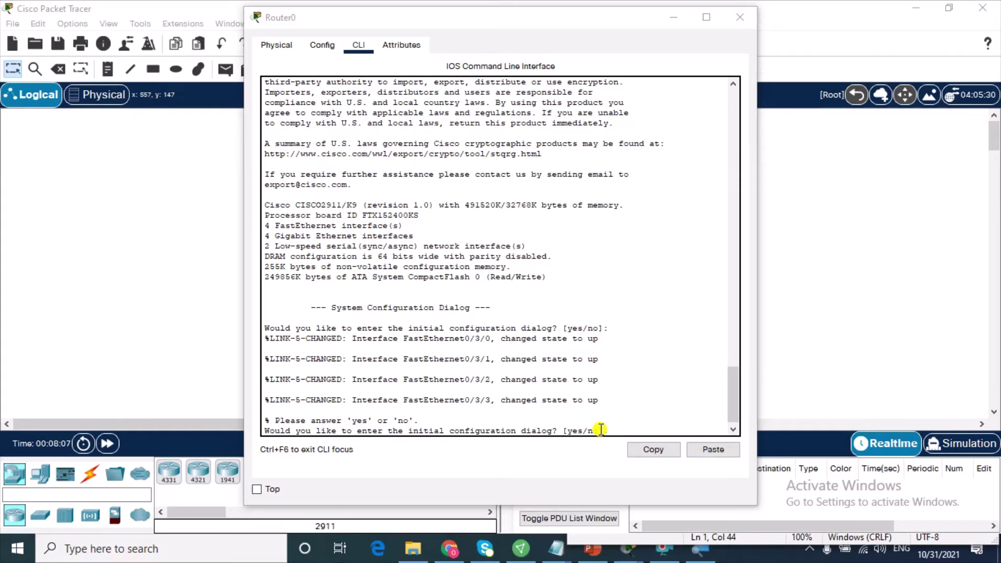
{"action": "left_click", "coordinate": [621, 431]}
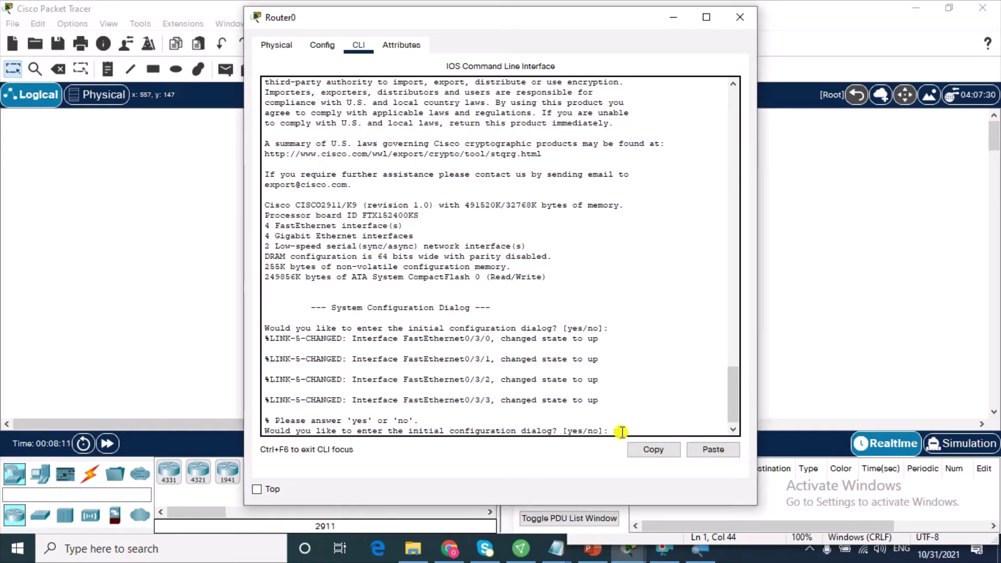
{"action": "type", "text": "n"}
{"action": "key", "text": "Return"}
{"action": "key", "text": "Return"}
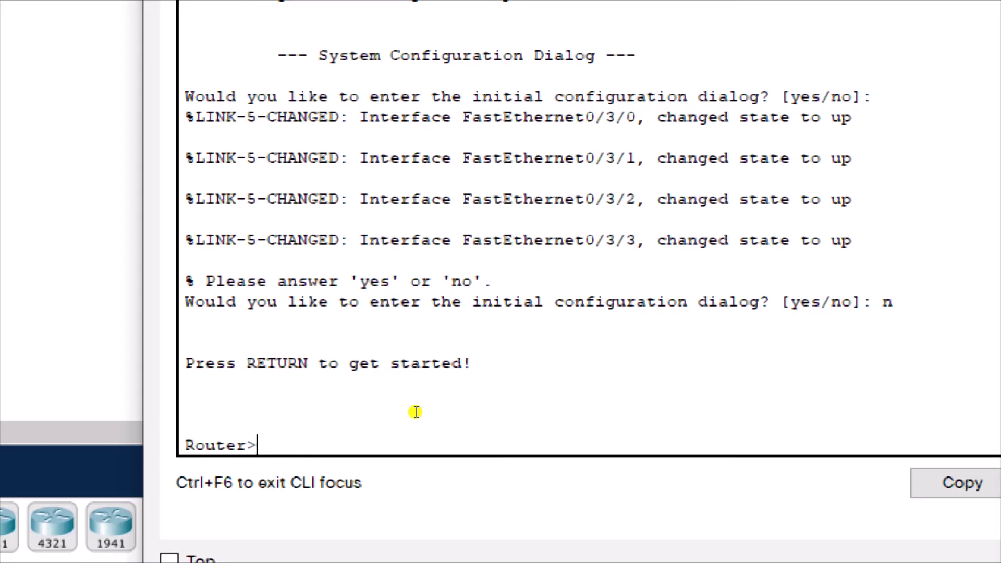
Step: Enter privileged EXEC mode with the enable command and return to the user prompt with exit
{"action": "type", "text": "enable"}
{"action": "key", "text": "Return"}
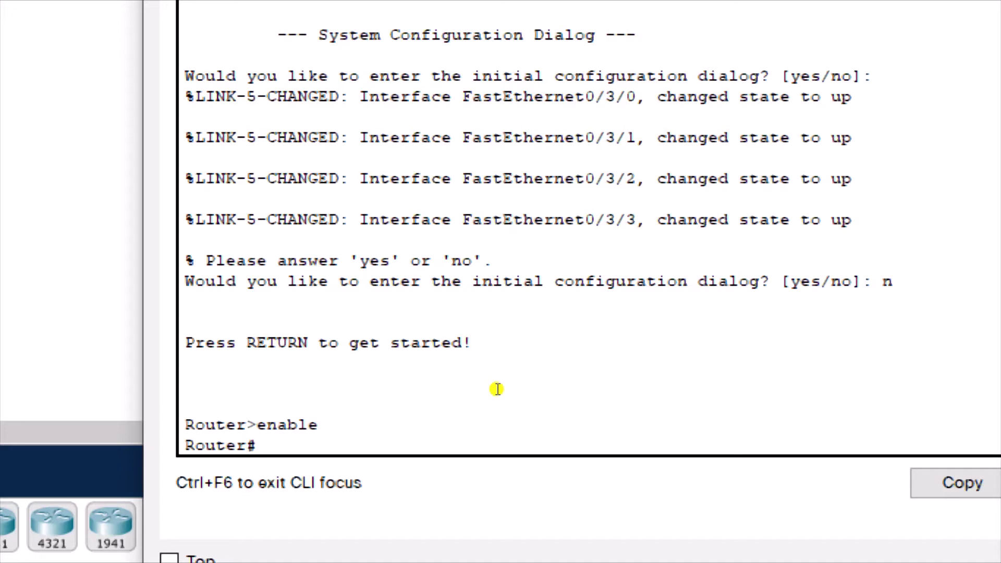
{"action": "type", "text": "exit"}
{"action": "key", "text": "Return"}
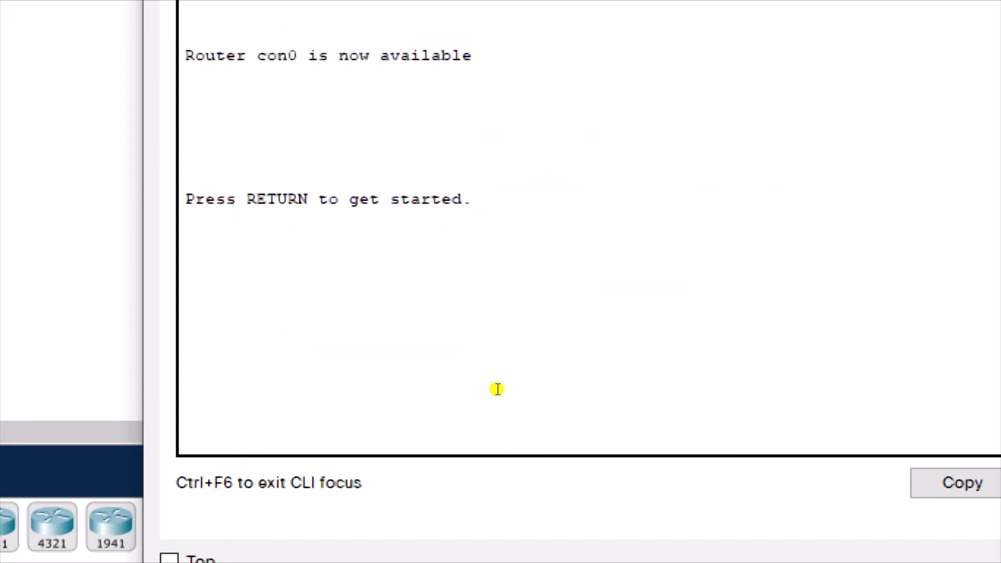
{"action": "key", "text": "Return"}
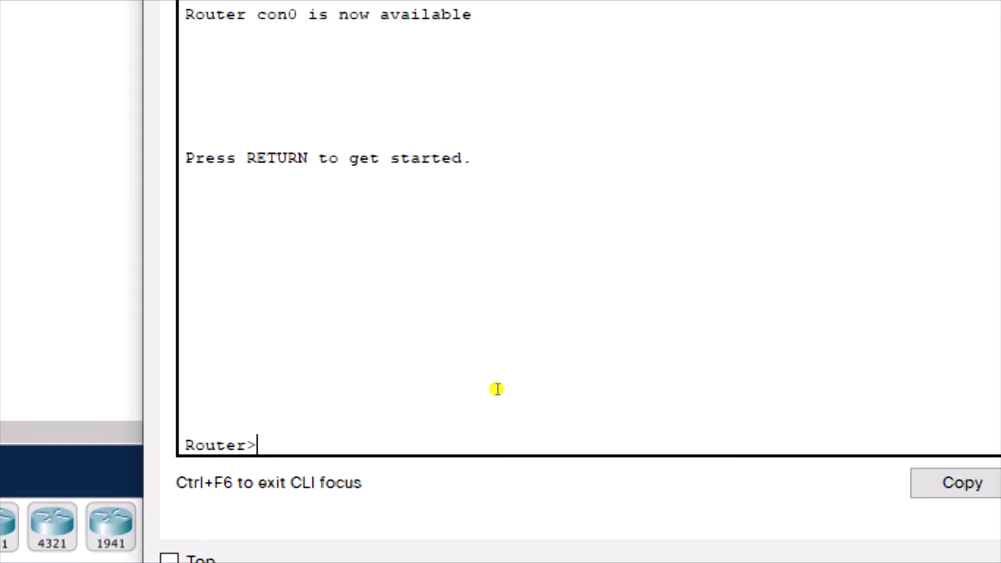
Step: Enter privileged EXEC mode with the shortened command en and return to the user prompt with logout
{"action": "type", "text": "enable"}
{"action": "key", "text": "BackSpace"}
{"action": "key", "text": "BackSpace"}
{"action": "key", "text": "BackSpace"}
{"action": "key", "text": "BackSpace"}
{"action": "key", "text": "Return"}
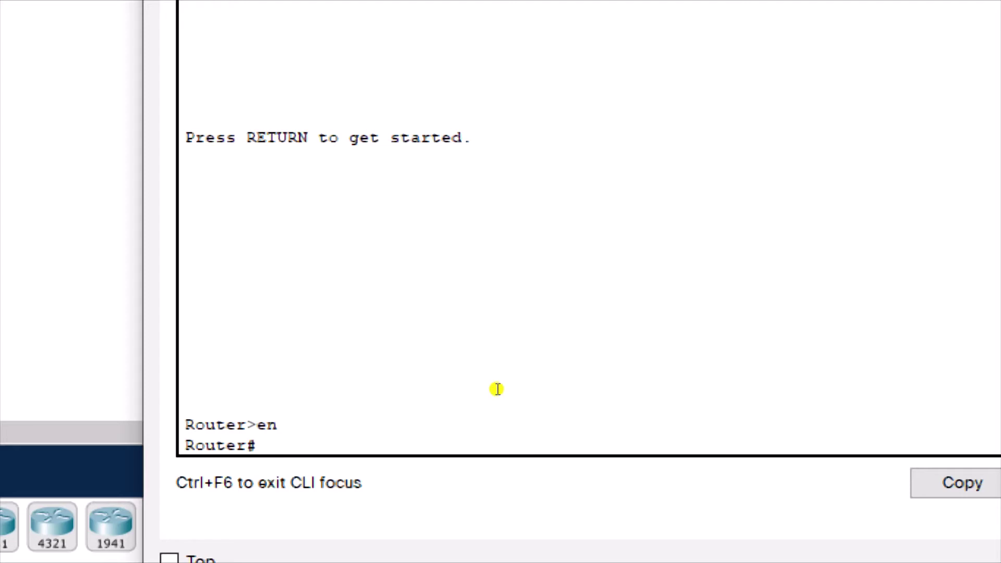
{"action": "type", "text": "logout"}
{"action": "key", "text": "Return"}
{"action": "key", "text": "Return"}
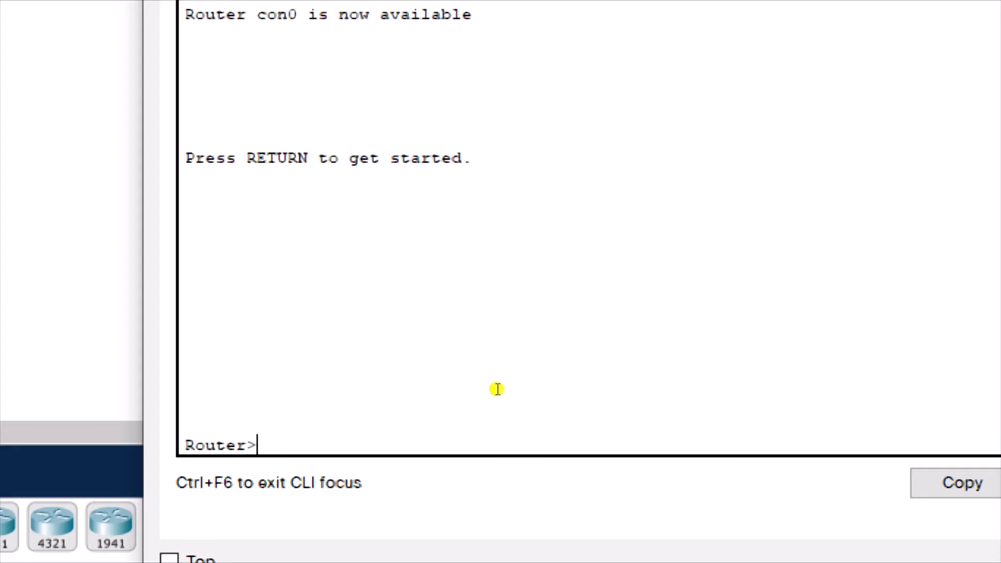
Step: Enter privileged EXEC mode and go into global configuration mode with configure terminal, highlighting the (config) part of the prompt
{"action": "type", "text": "en"}
{"action": "key", "text": "Return"}
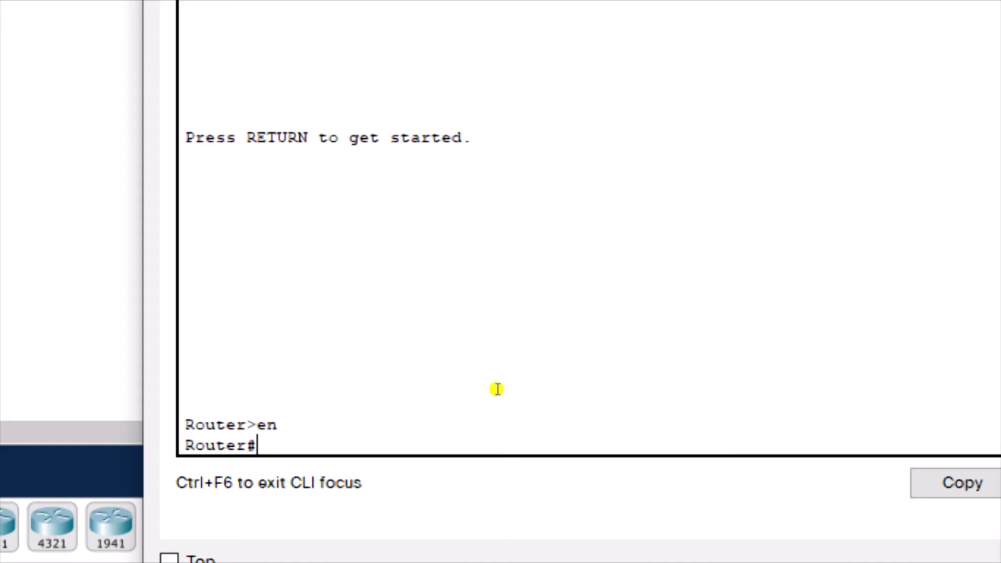
{"action": "type", "text": "configure "}
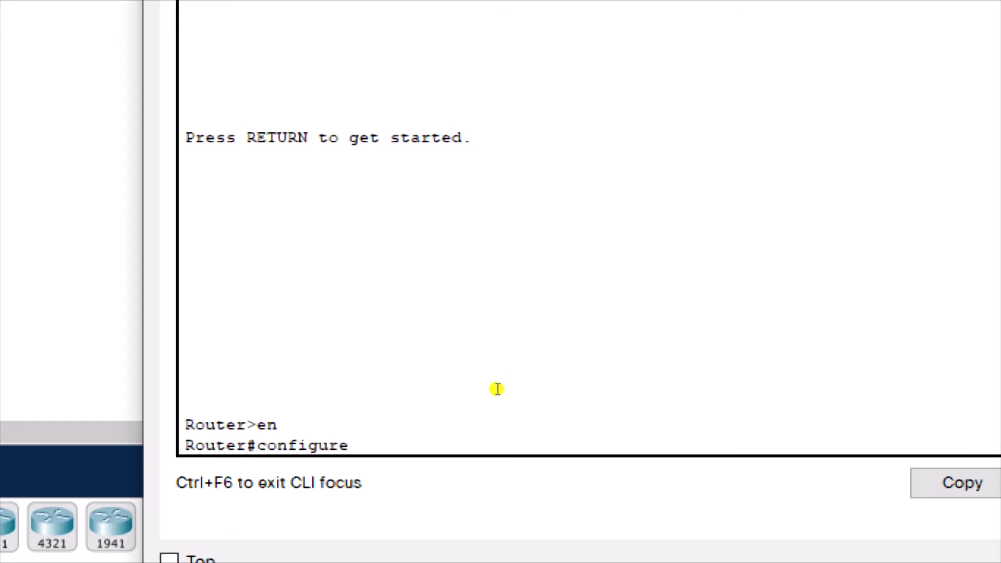
{"action": "type", "text": "terminal"}
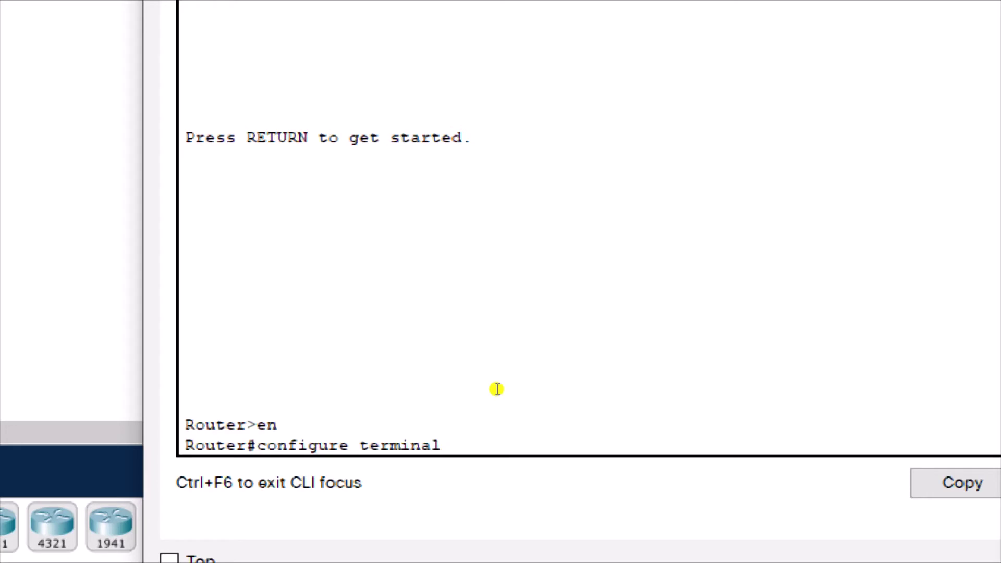
{"action": "key", "text": "Return"}
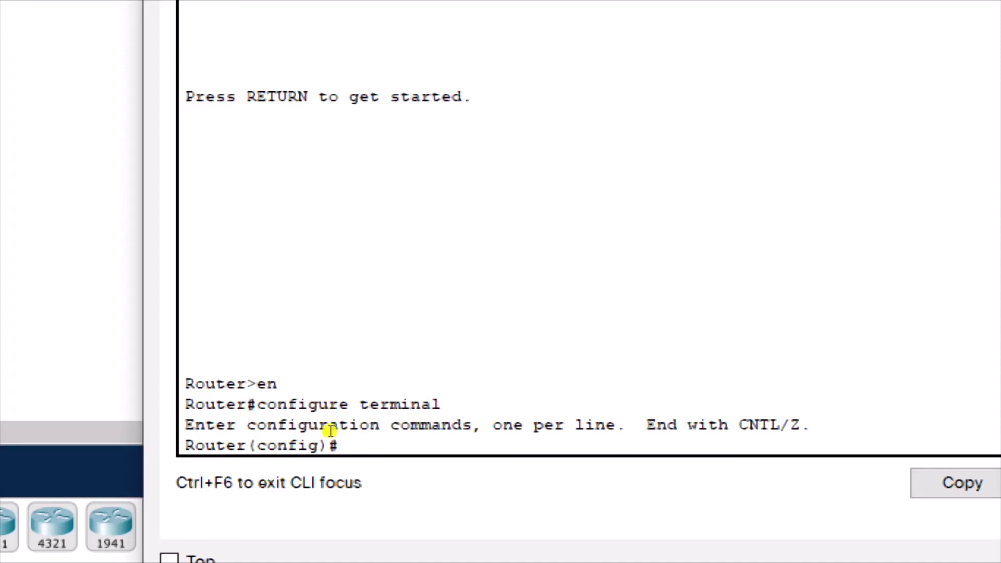
{"action": "left_click_drag", "start_coordinate": [336, 430], "coordinate": [298, 429]}
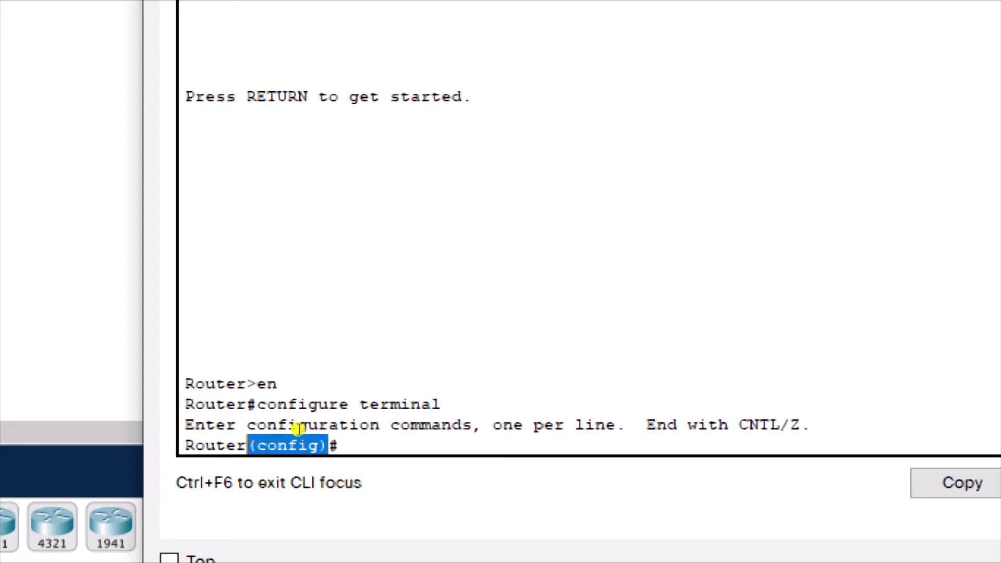
{"action": "left_click", "coordinate": [363, 432]}
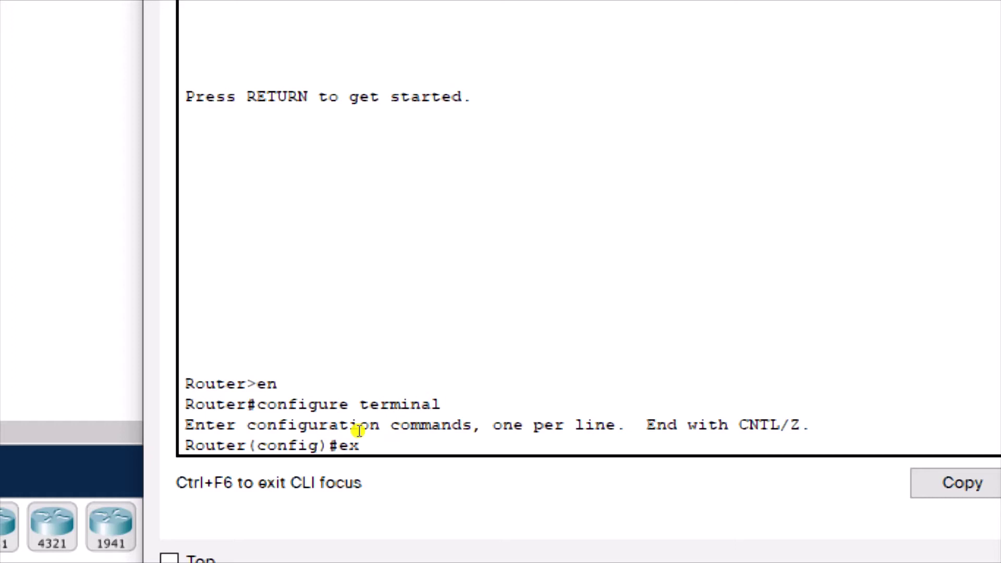
Step: Exit global configuration mode and privileged mode to return to the user EXEC prompt
{"action": "type", "text": "it"}
{"action": "key", "text": "Return"}
{"action": "key", "text": "Return"}
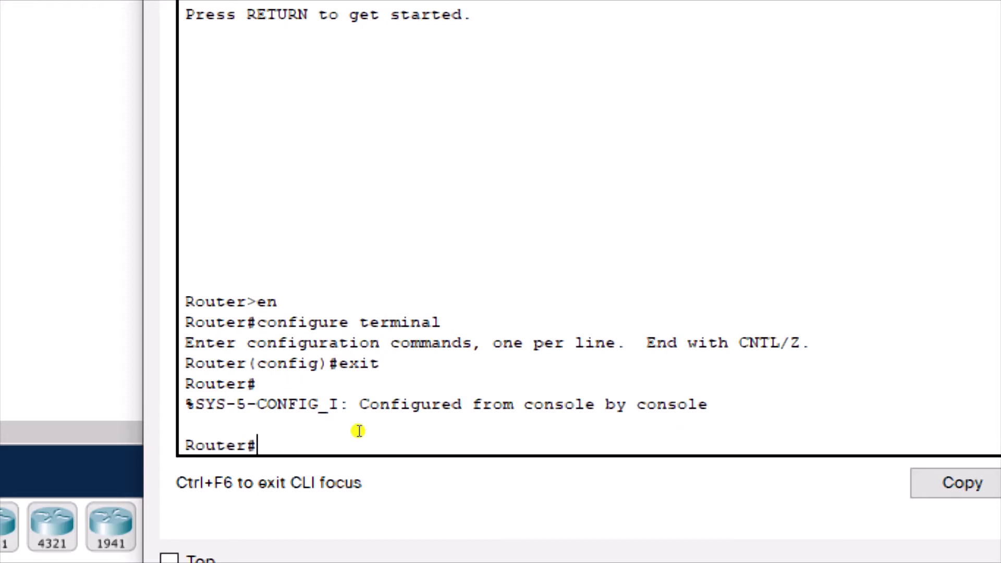
{"action": "type", "text": "exit"}
{"action": "key", "text": "Return"}
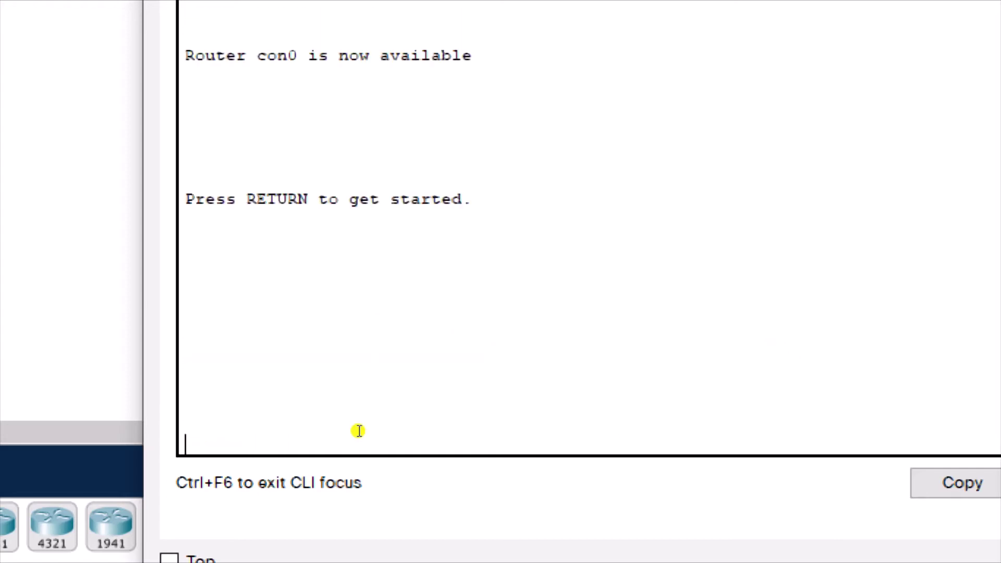
{"action": "key", "text": "Return"}
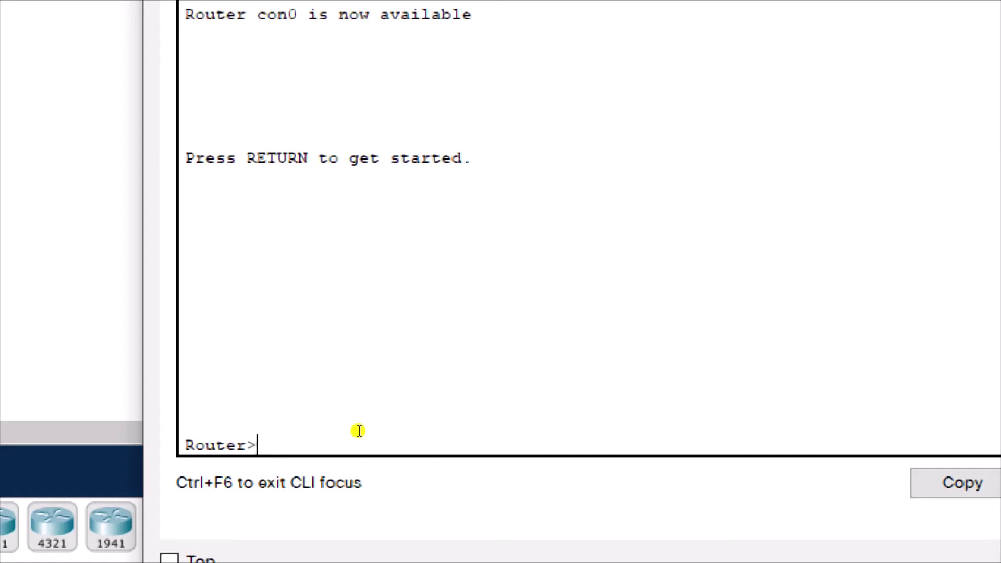
Step: Enter privileged EXEC mode with en and list all commands available in it using the ? help
{"action": "type", "text": "en"}
{"action": "key", "text": "Return"}
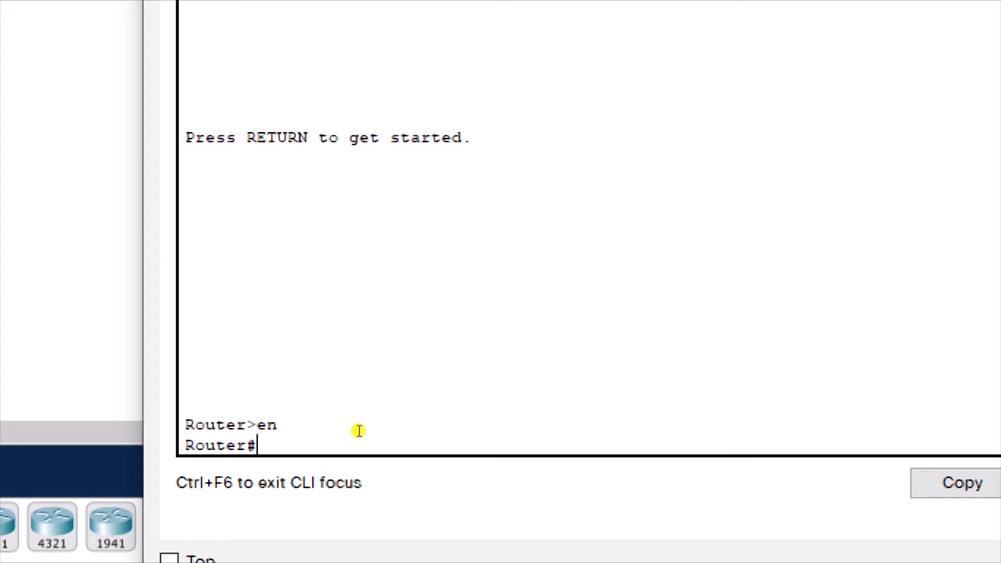
{"action": "type", "text": "?"}
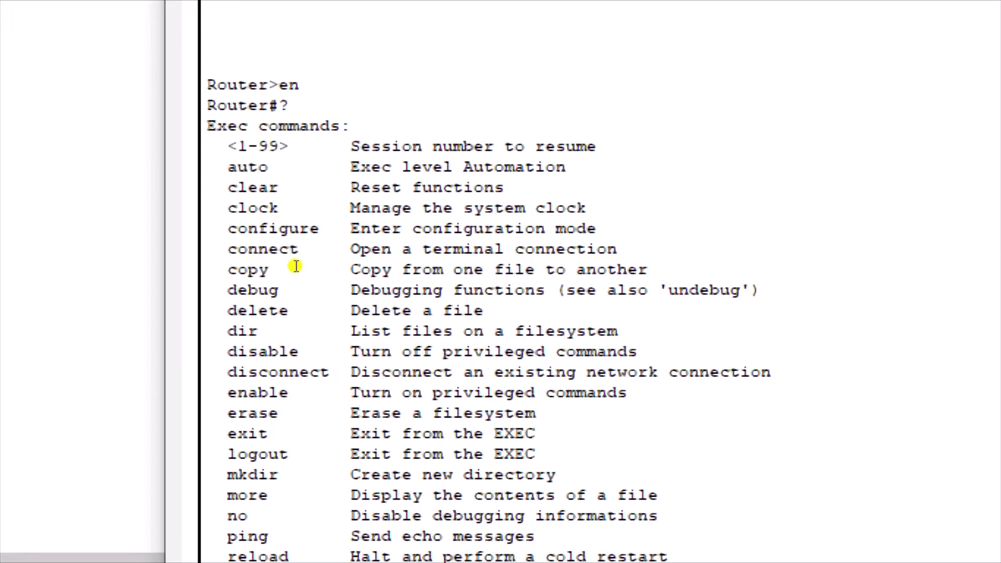
{"action": "left_click_drag", "start_coordinate": [312, 265], "coordinate": [291, 263]}
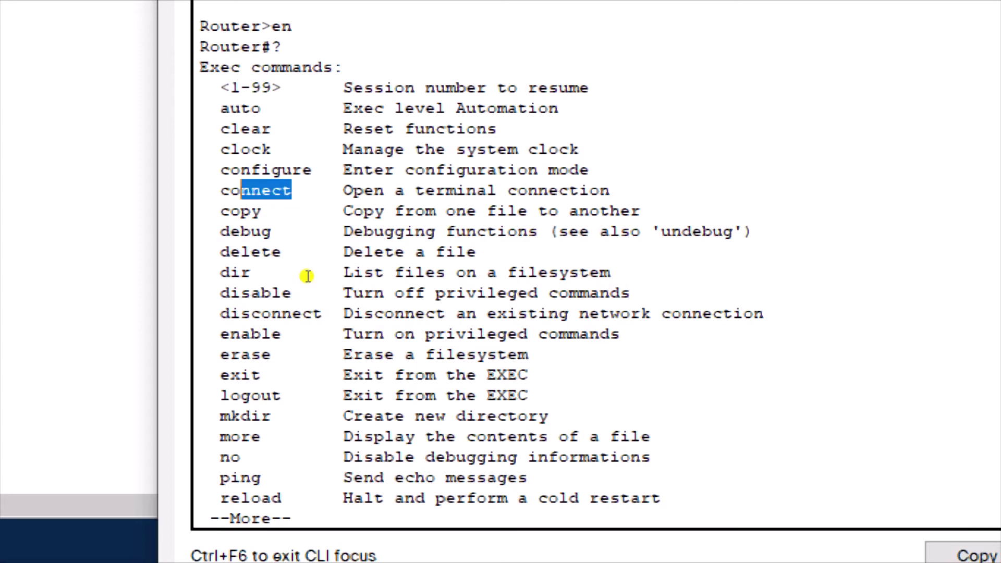
{"action": "key", "text": "space"}
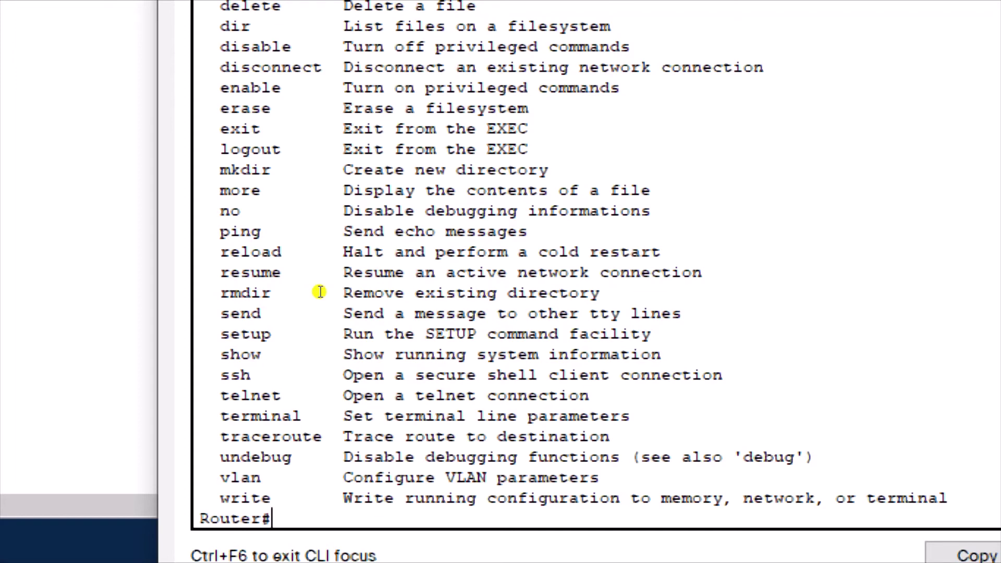
Step: Enter global configuration mode with conf t and list its available commands using the ? help
{"action": "type", "text": "con"}
{"action": "type", "text": "f t"}
{"action": "key", "text": "Return"}
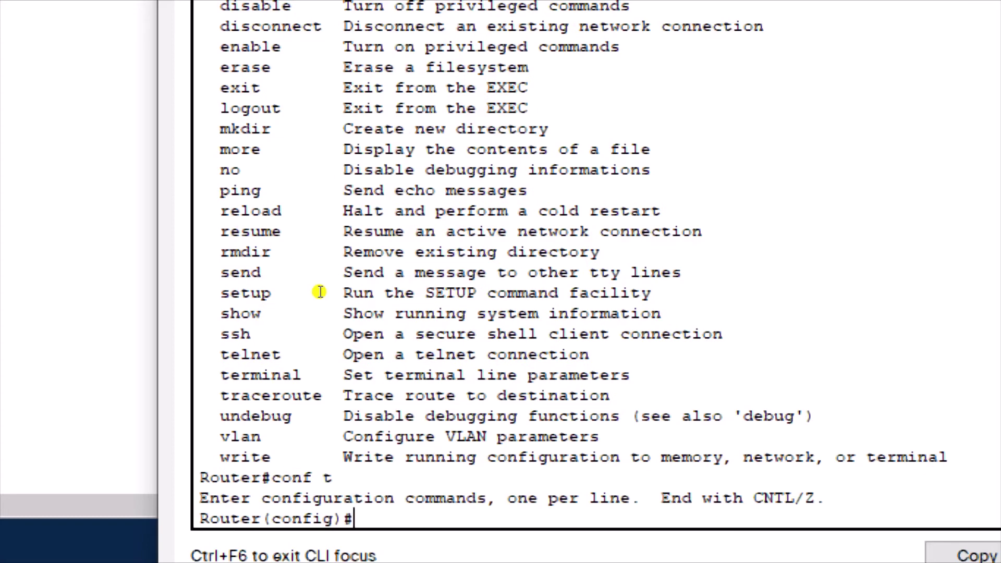
{"action": "type", "text": "?"}
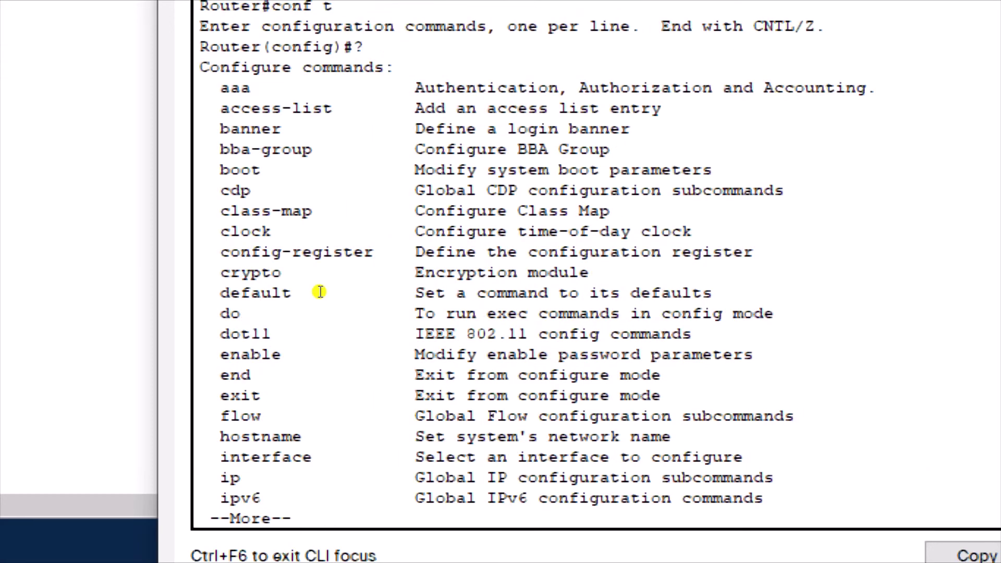
Step: Page through the remaining global configuration commands and exit back to privileged EXEC mode
{"action": "key", "text": "space"}
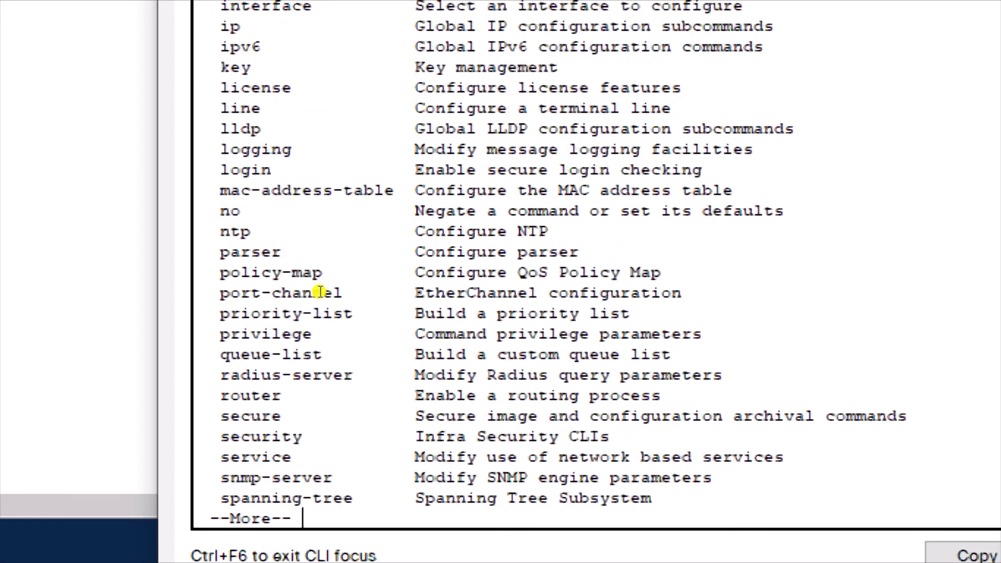
{"action": "key", "text": "space"}
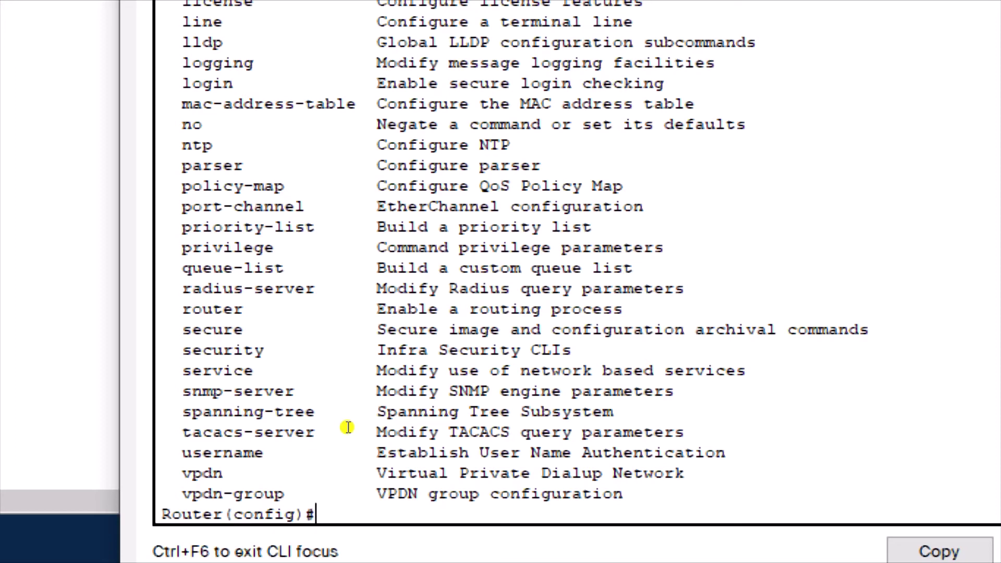
{"action": "type", "text": "exit"}
{"action": "key", "text": "Return"}
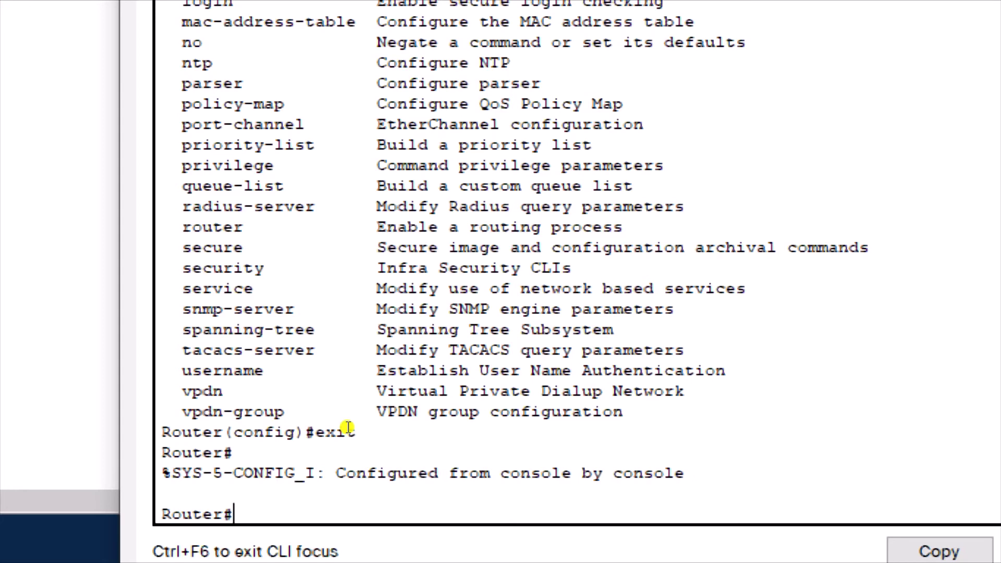
{"action": "type", "text": "sh run"}
{"action": "key", "text": "BackSpace"}
{"action": "key", "text": "BackSpace"}
{"action": "key", "text": "BackSpace"}
{"action": "key", "text": "BackSpace"}
{"action": "key", "text": "BackSpace"}
{"action": "type", "text": "h"}
{"action": "key", "text": "BackSpace"}
{"action": "key", "text": "BackSpace"}
Step: List all privileged EXEC commands with the ? help and all options of the show command with show ?
{"action": "type", "text": "?"}
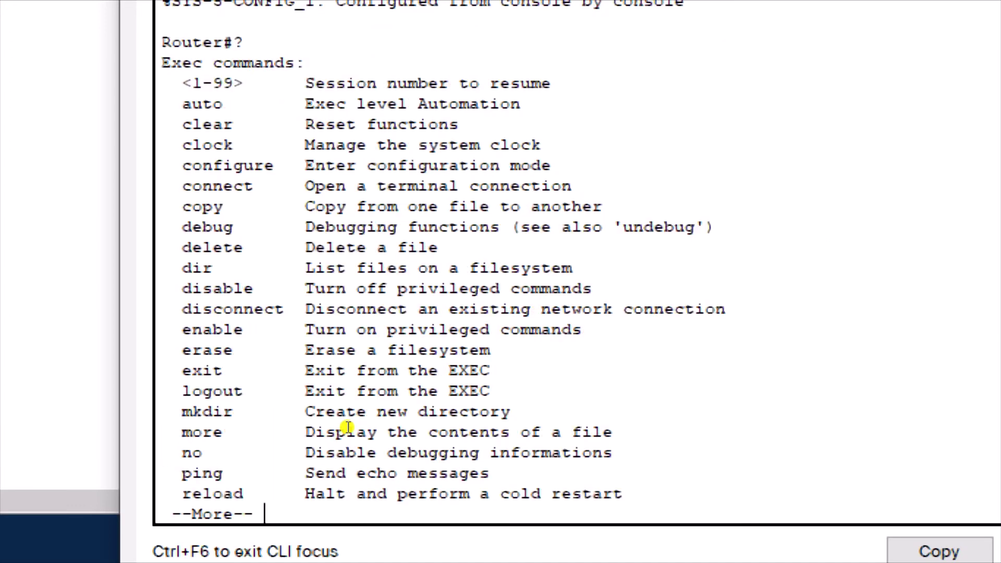
{"action": "key", "text": "space"}
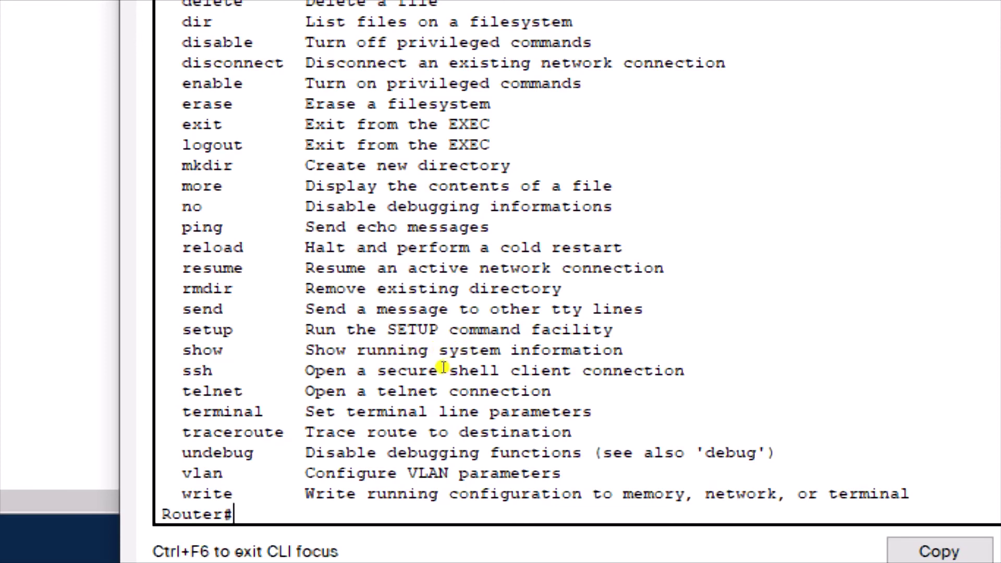
{"action": "type", "text": "show"}
{"action": "type", "text": "?"}
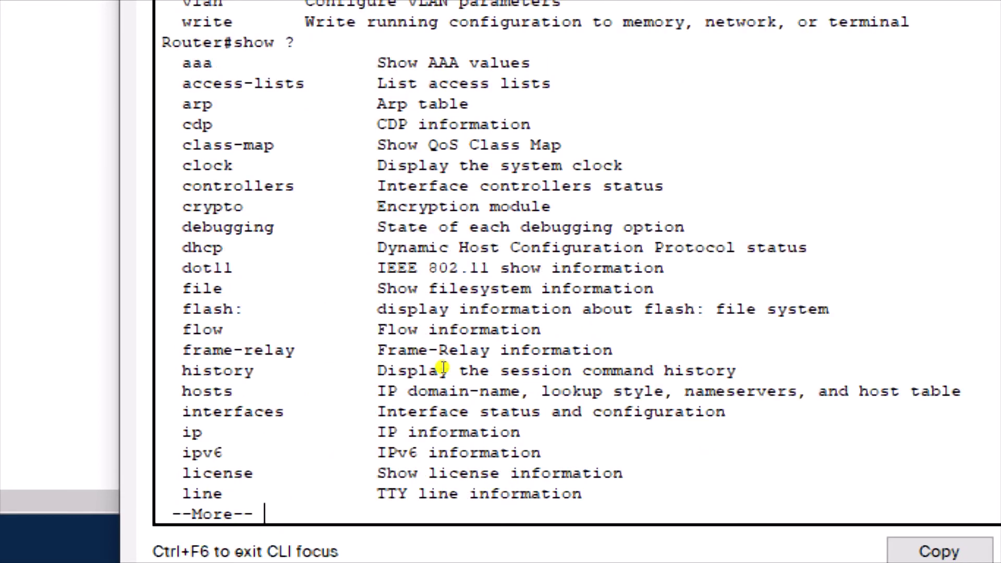
{"action": "key", "text": "space"}
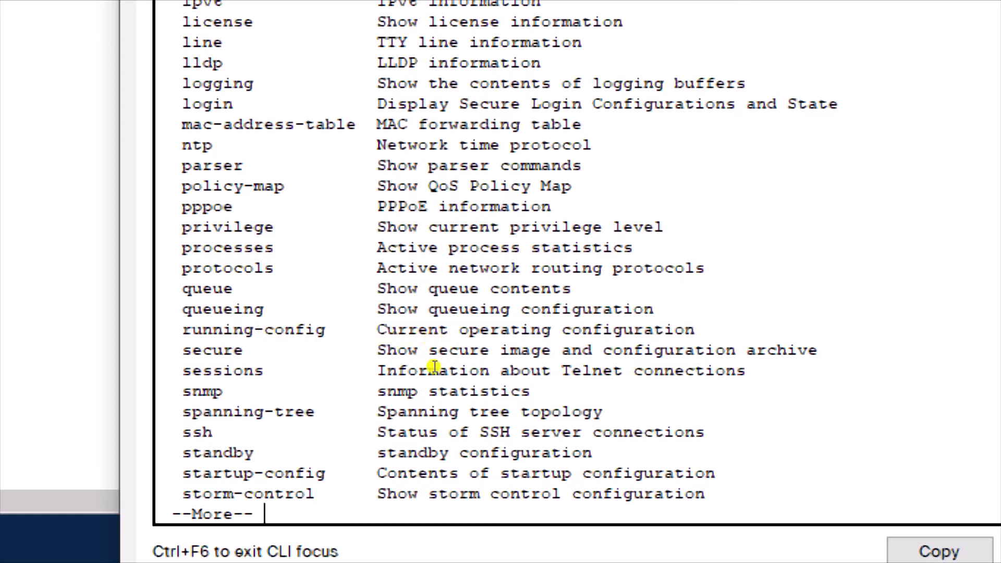
{"action": "key", "text": "space"}
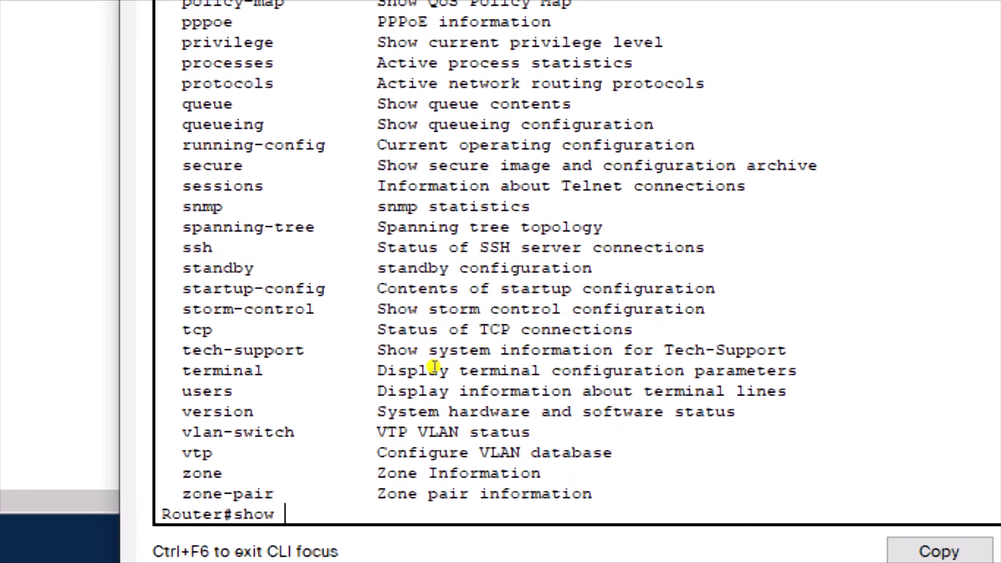
Step: Display the router's current configuration with show running-config, autocompleting the command, and page through its interface entries
{"action": "type", "text": "running-"}
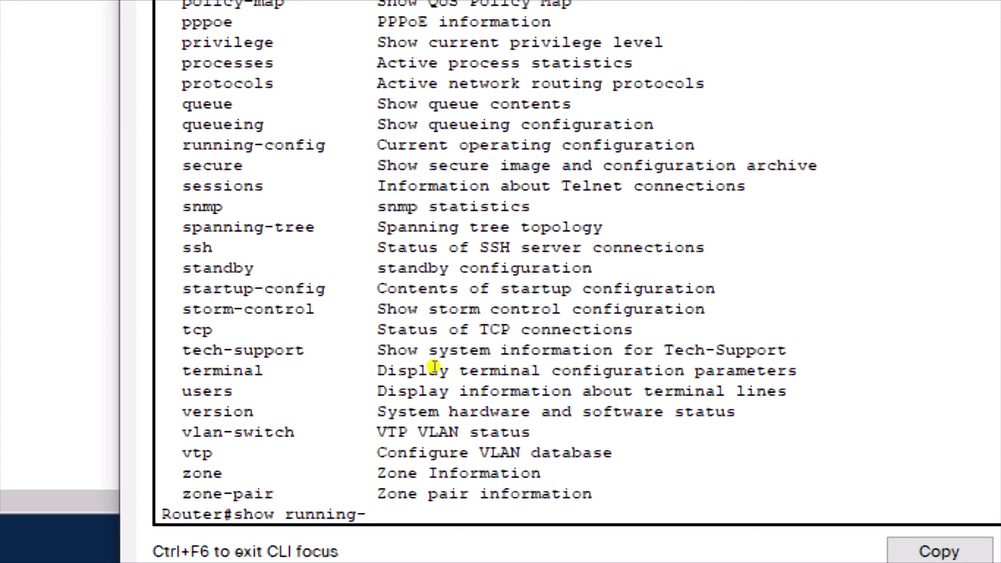
{"action": "key", "text": "Tab"}
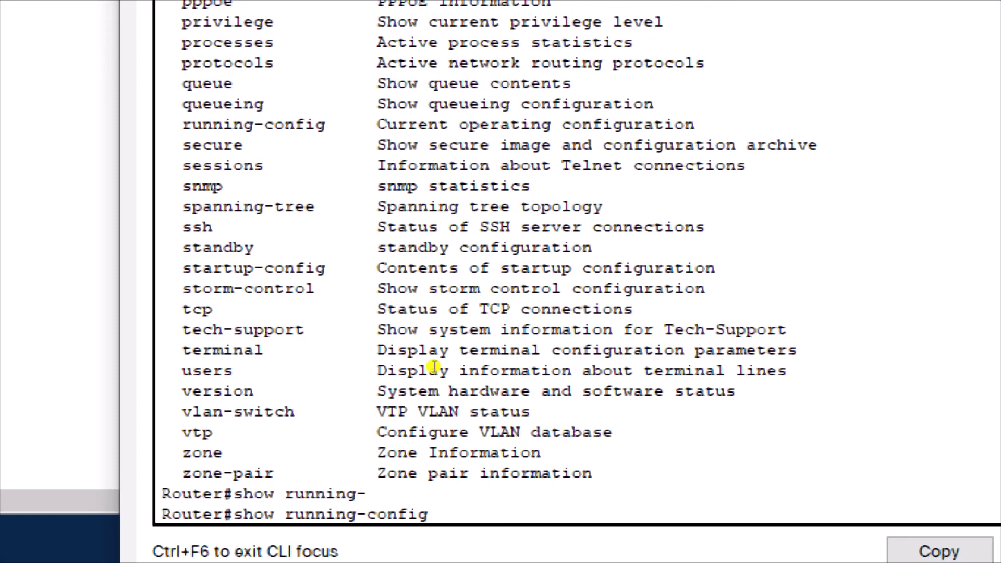
{"action": "key", "text": "Return"}
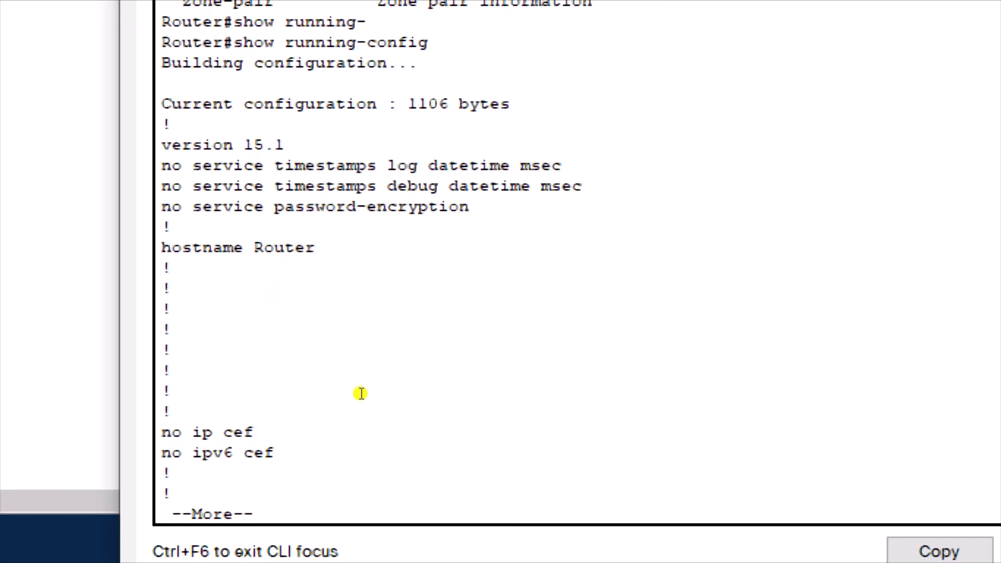
{"action": "key", "text": "space"}
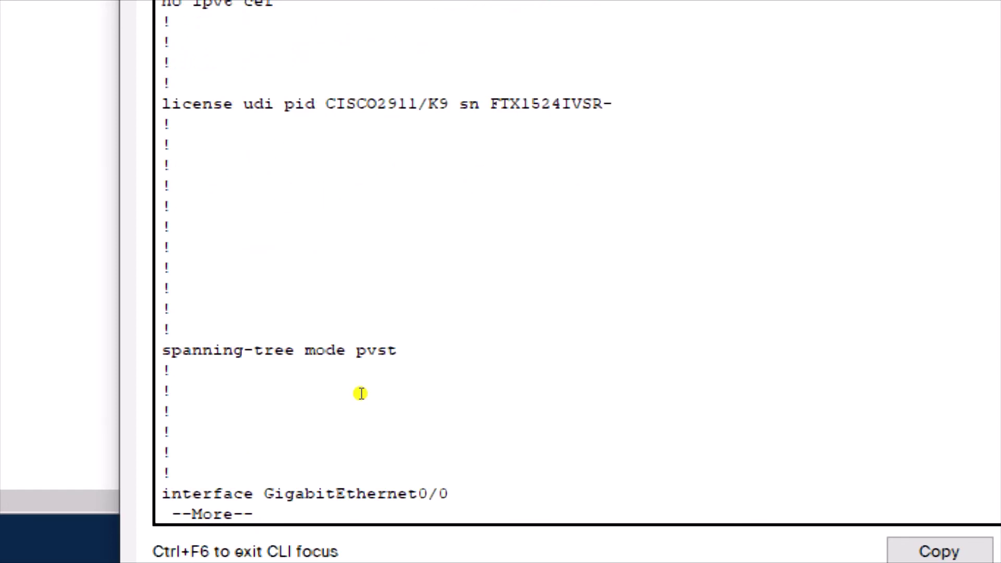
{"action": "key", "text": "space"}
{"action": "key", "text": "space"}
{"action": "key", "text": "space"}
{"action": "key", "text": "space"}
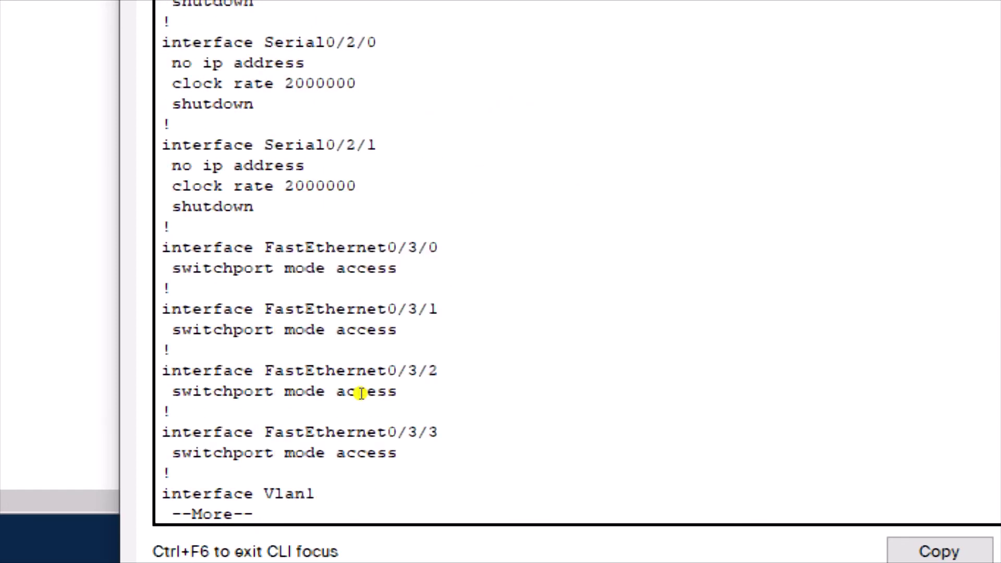